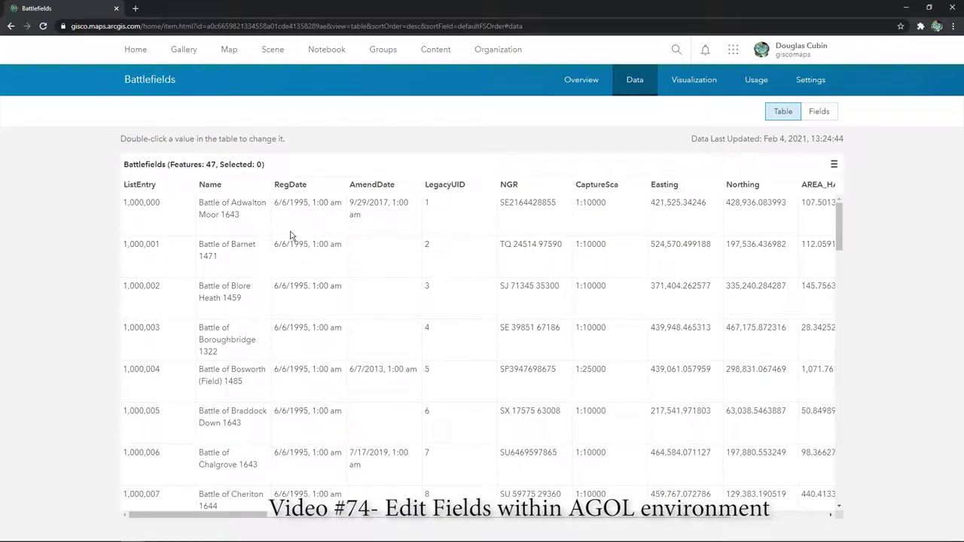
Step: Switch the Battlefields Data page from its records to the 14-field Fields view
{"action": "left_click", "coordinate": [834, 164]}
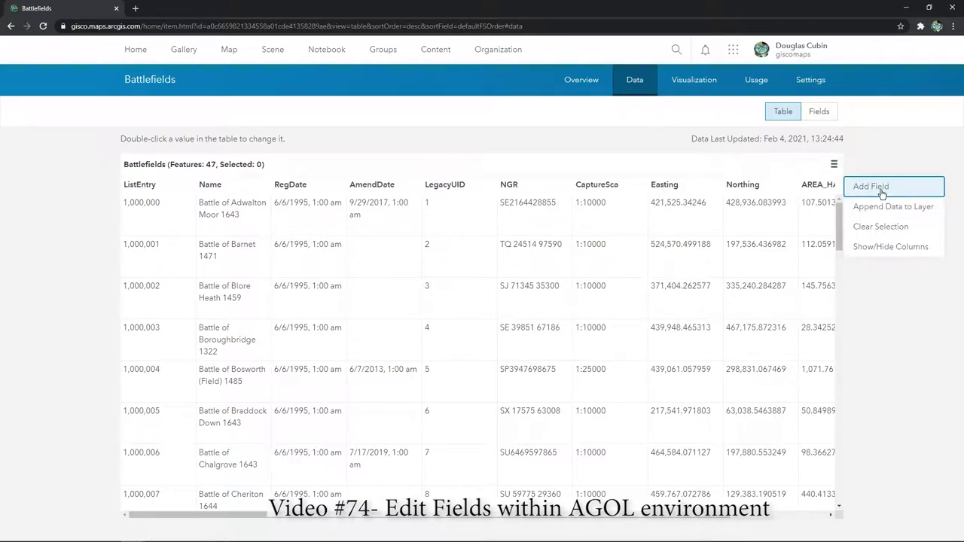
{"action": "left_click", "coordinate": [570, 156]}
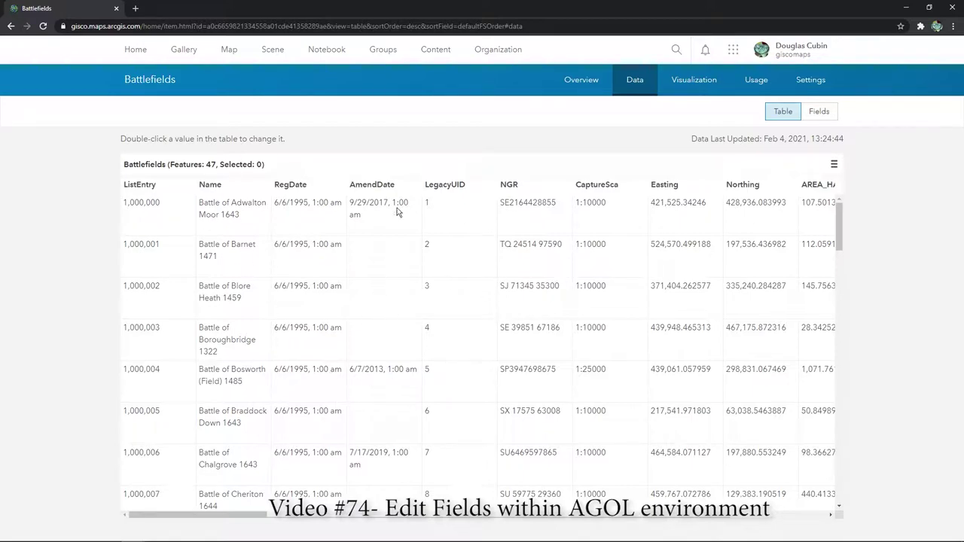
{"action": "left_click", "coordinate": [820, 111]}
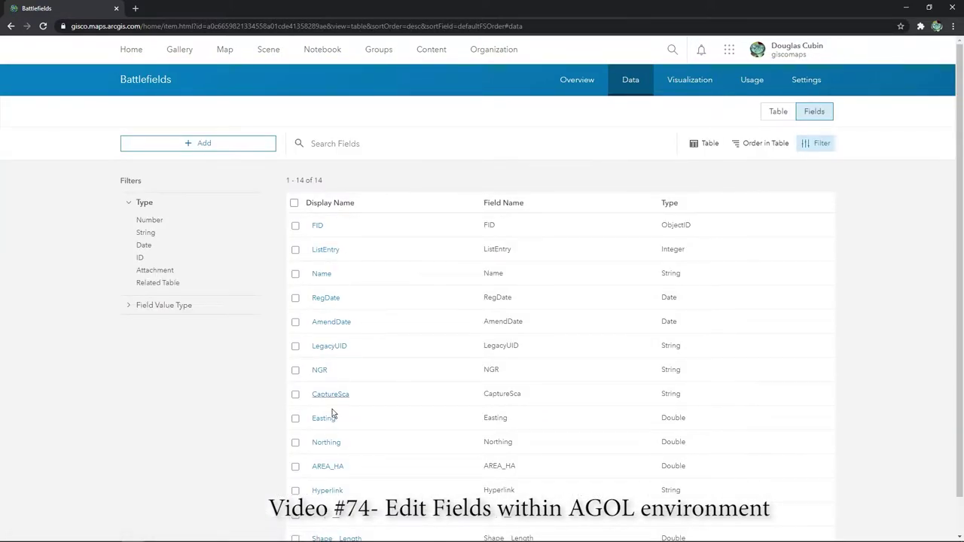
{"action": "scroll", "coordinate": [333, 414], "scroll_direction": "down", "scroll_amount": 1}
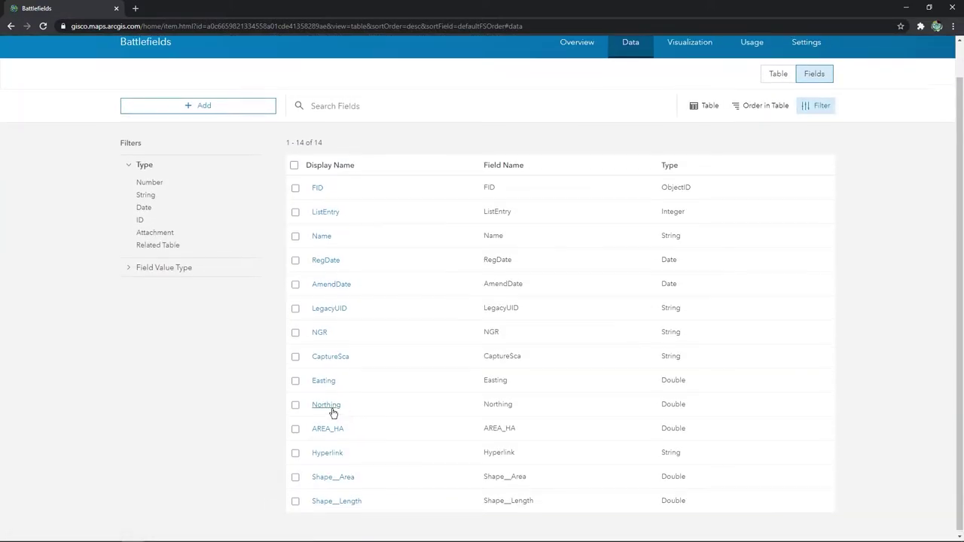
{"action": "scroll", "coordinate": [333, 413], "scroll_direction": "up", "scroll_amount": 1}
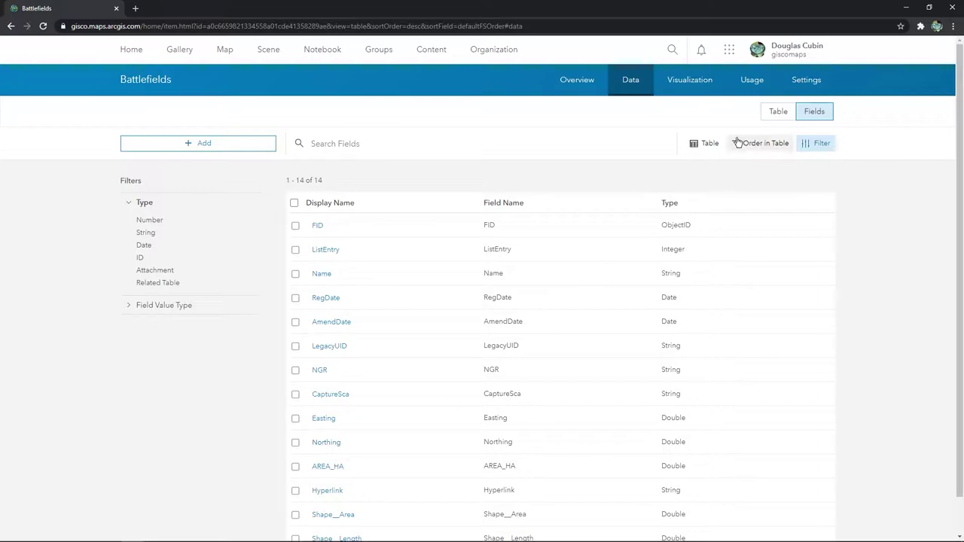
Step: Try the List card layout for the fields, then return them to the Table layout
{"action": "left_click", "coordinate": [711, 149]}
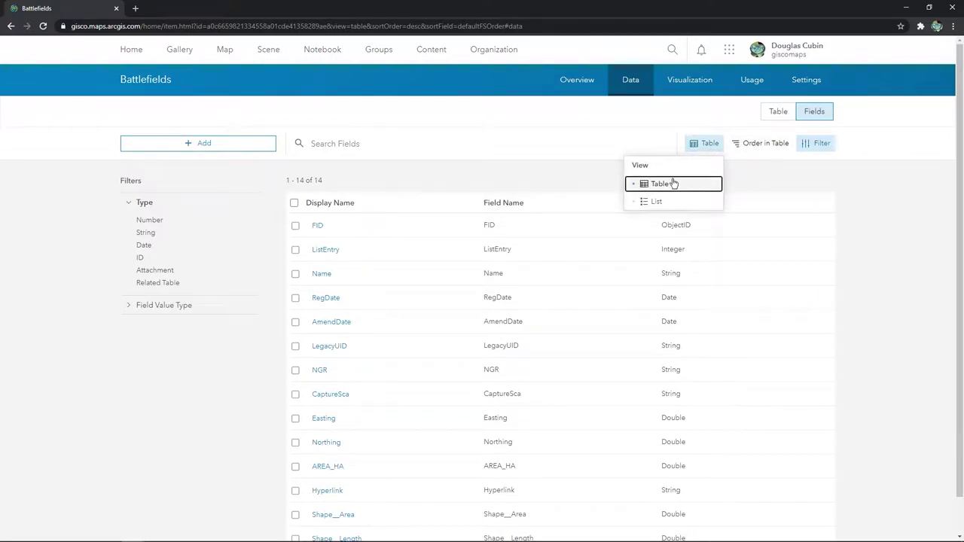
{"action": "left_click", "coordinate": [673, 184]}
{"action": "left_click", "coordinate": [703, 147]}
{"action": "left_click", "coordinate": [682, 201]}
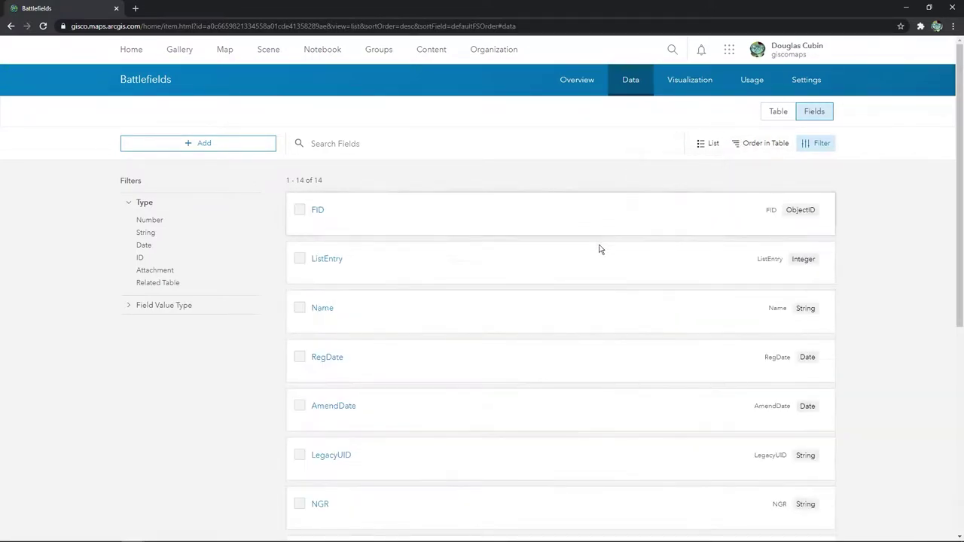
{"action": "scroll", "coordinate": [454, 280], "scroll_direction": "down", "scroll_amount": 5}
{"action": "scroll", "coordinate": [454, 280], "scroll_direction": "up", "scroll_amount": 5}
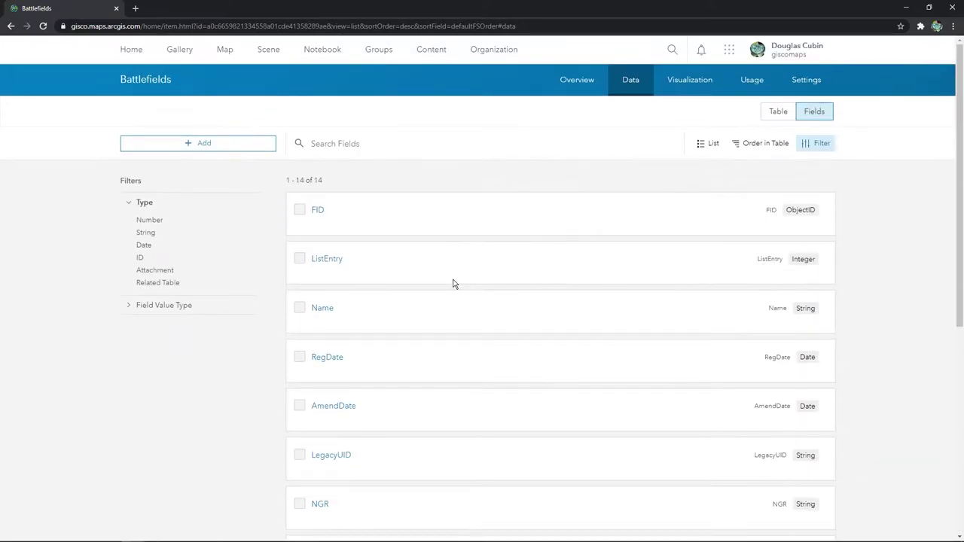
{"action": "left_click", "coordinate": [711, 143]}
{"action": "left_click", "coordinate": [669, 183]}
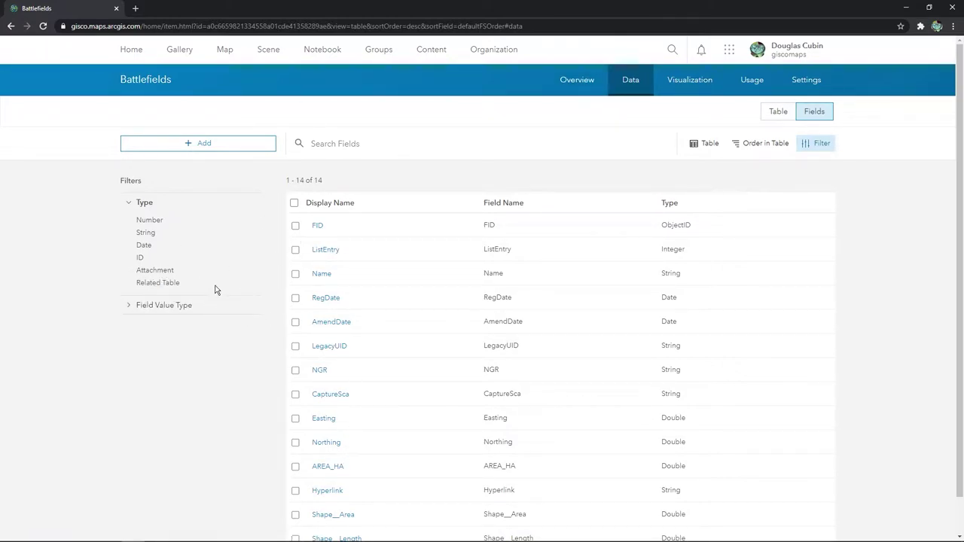
Step: Filter fields by Date, String, Attachment, Related Table and Number types, then clear the type filter
{"action": "left_click", "coordinate": [145, 245]}
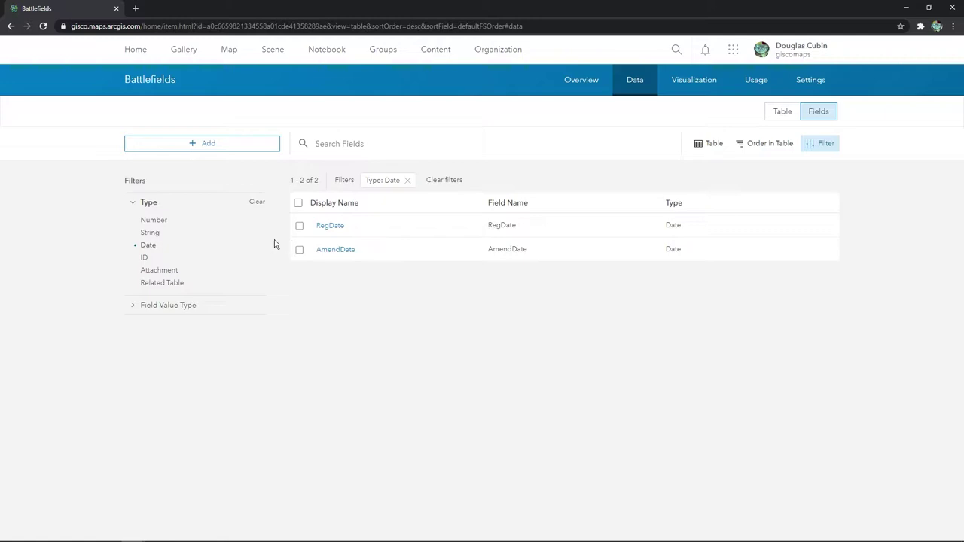
{"action": "left_click", "coordinate": [154, 235]}
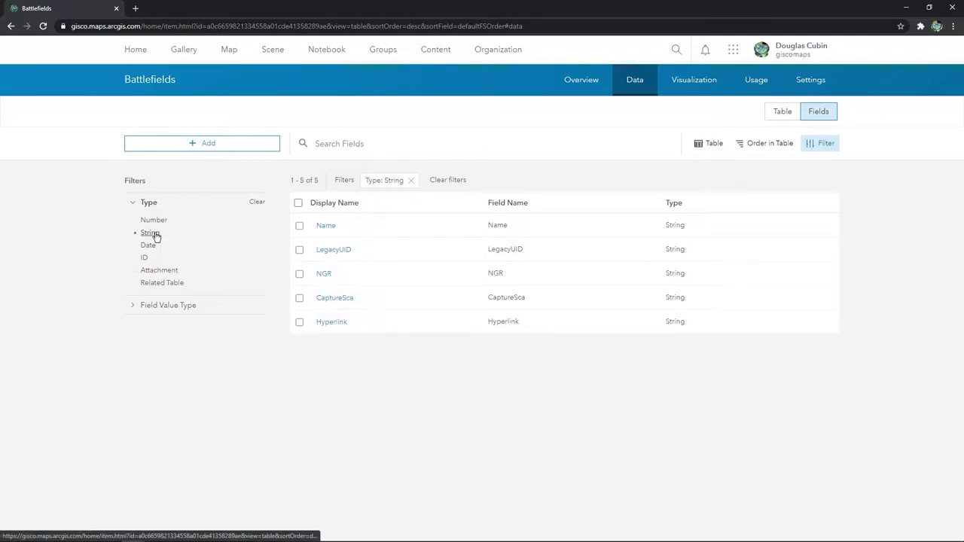
{"action": "left_click", "coordinate": [162, 270]}
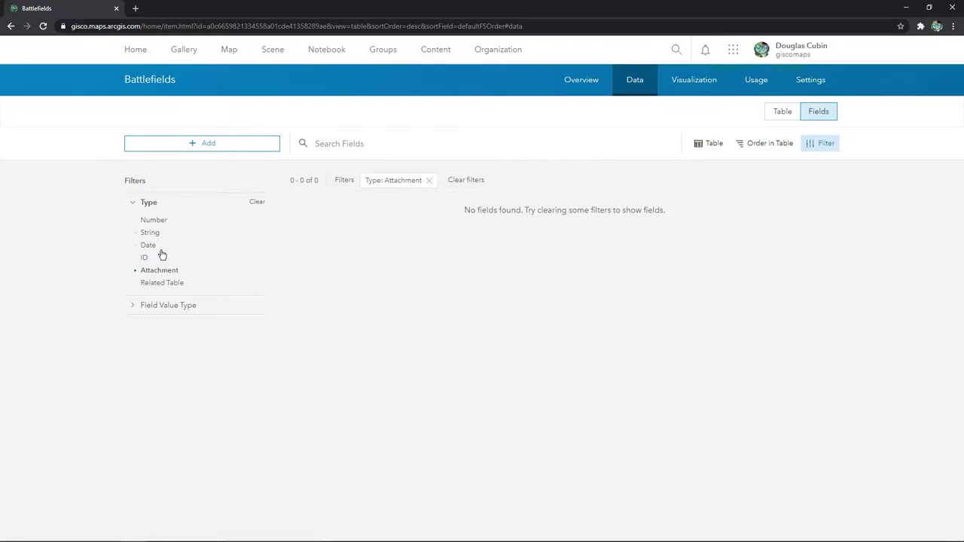
{"action": "left_click", "coordinate": [170, 283]}
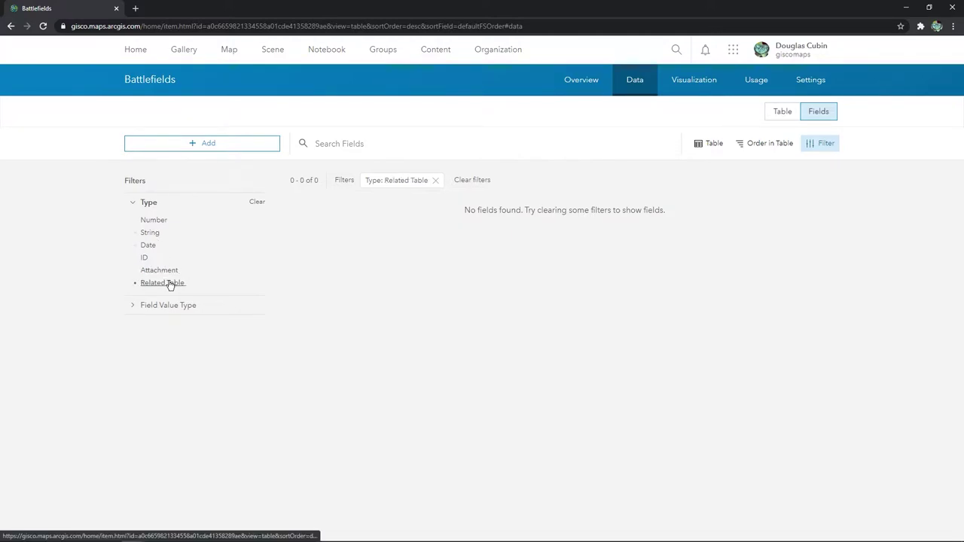
{"action": "left_click", "coordinate": [154, 221]}
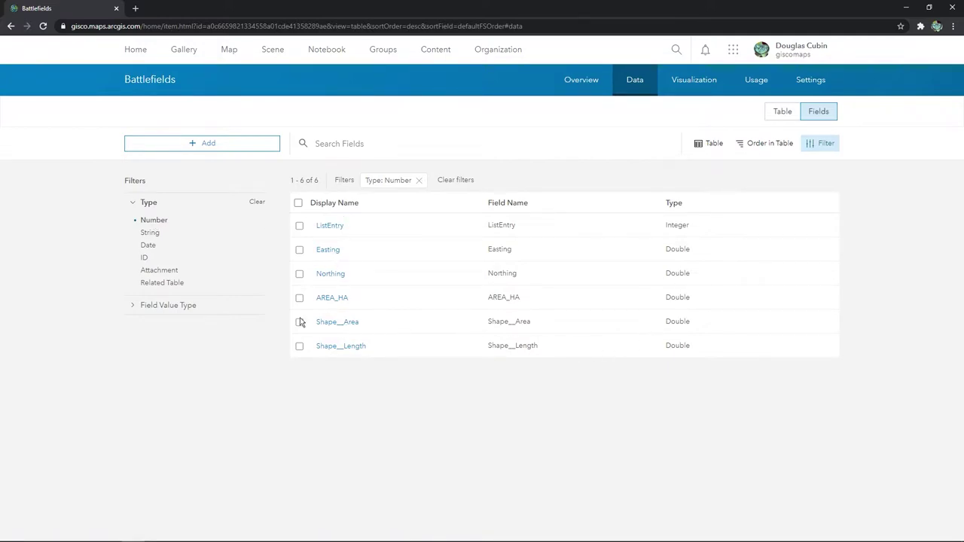
{"action": "left_click", "coordinate": [136, 309]}
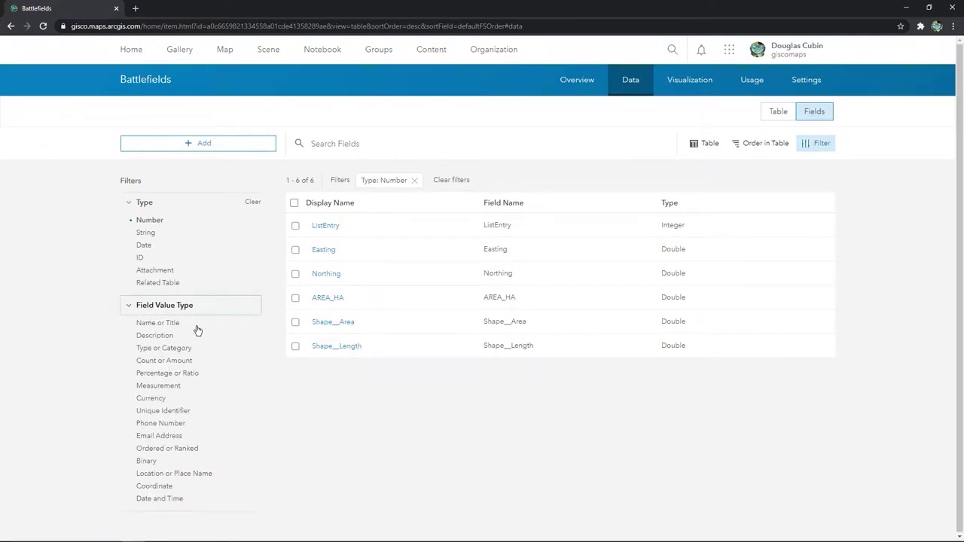
{"action": "left_click", "coordinate": [257, 206]}
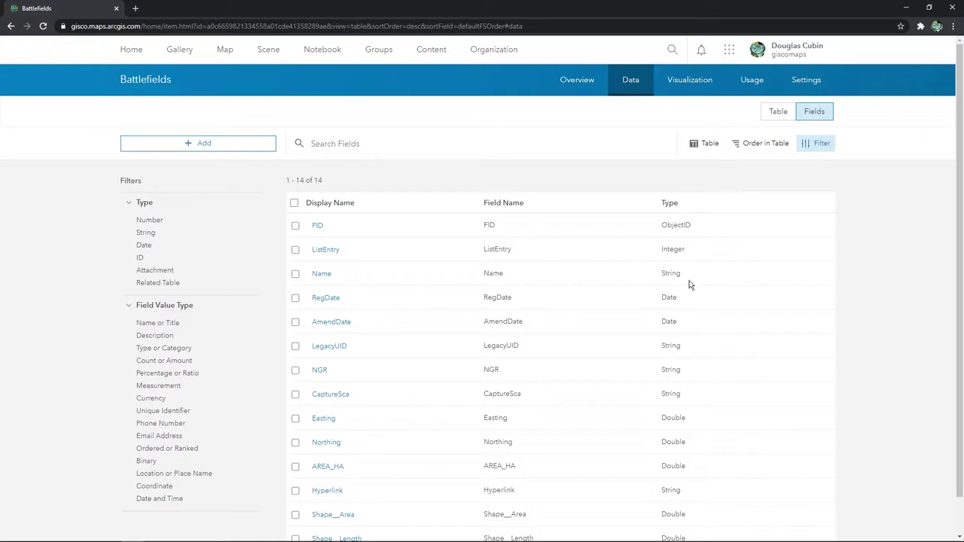
{"action": "scroll", "coordinate": [410, 353], "scroll_direction": "down", "scroll_amount": 1}
{"action": "scroll", "coordinate": [410, 357], "scroll_direction": "up", "scroll_amount": 1}
Step: Try Unique Identifier, Email, Phone, Description, Name or Title, and Date and Time value-type filters
{"action": "left_click", "coordinate": [161, 413]}
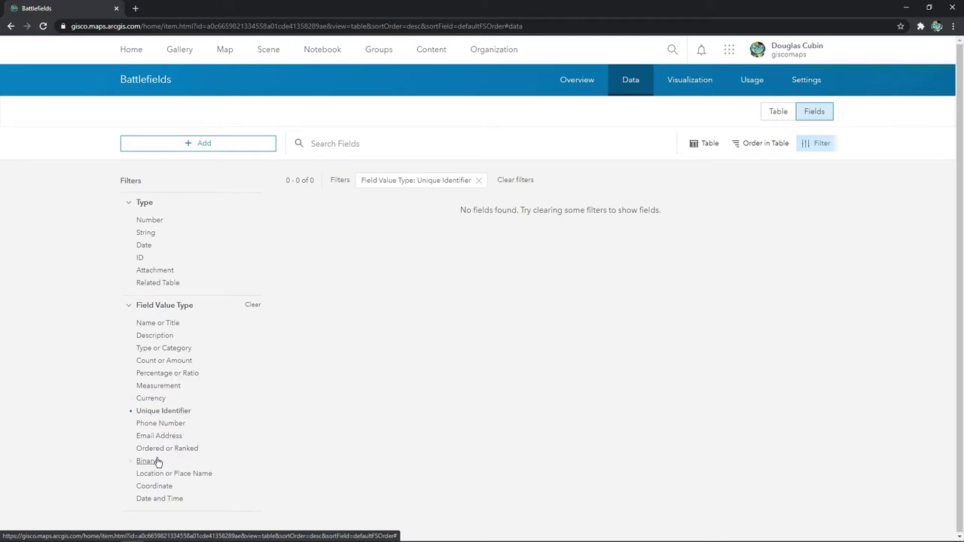
{"action": "left_click", "coordinate": [159, 436]}
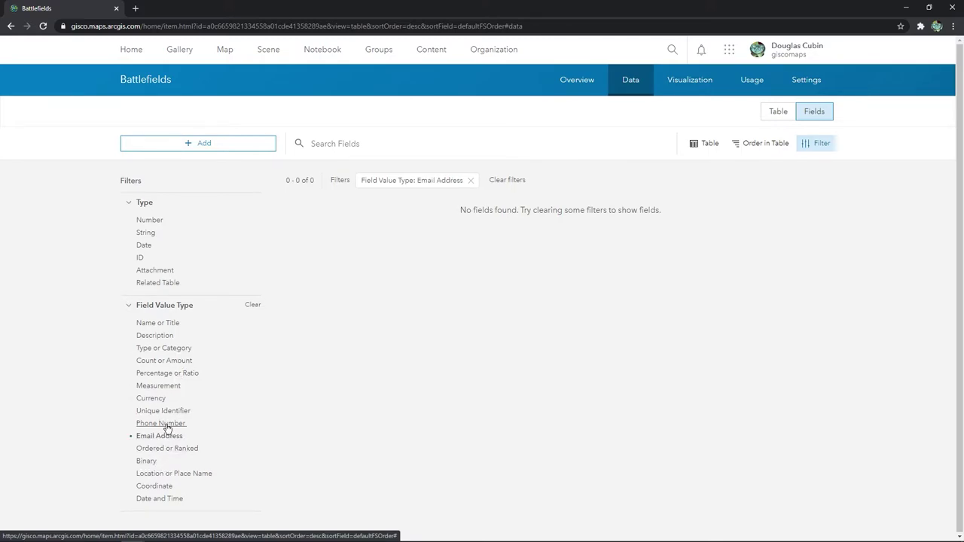
{"action": "left_click", "coordinate": [163, 423]}
{"action": "left_click", "coordinate": [162, 336]}
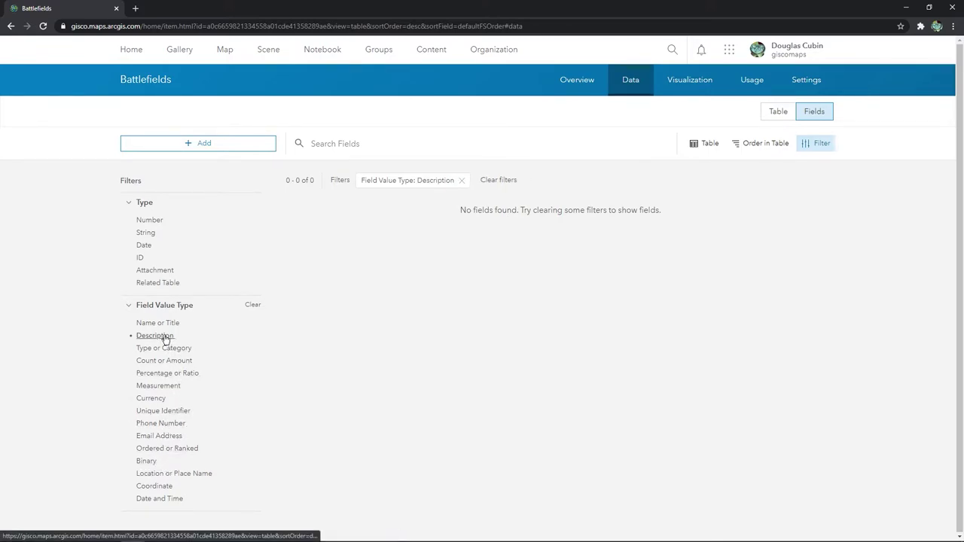
{"action": "left_click", "coordinate": [159, 324]}
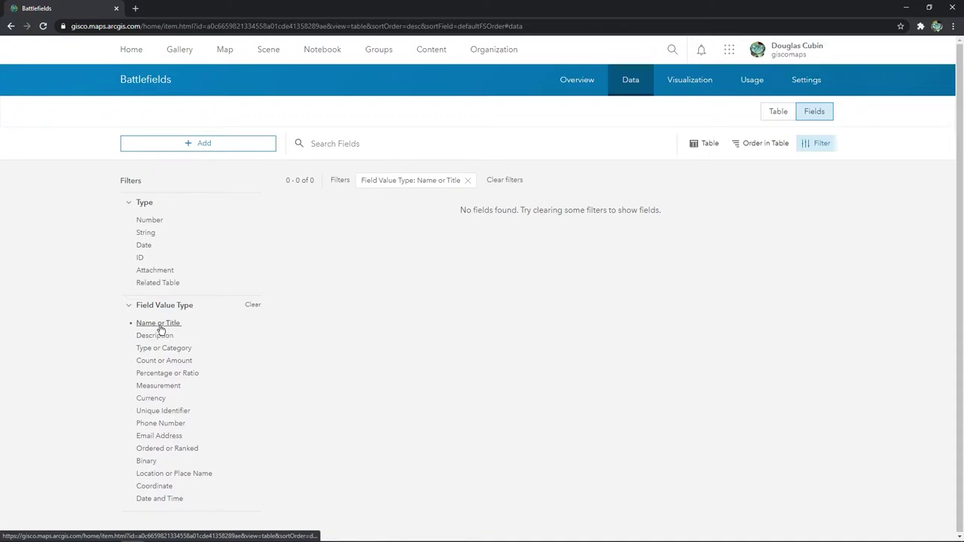
{"action": "left_click", "coordinate": [253, 305]}
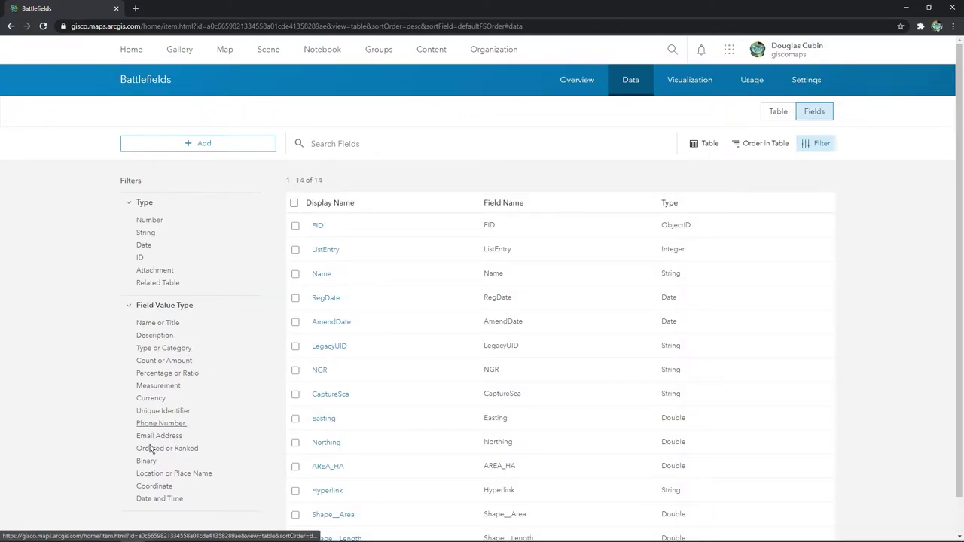
{"action": "left_click", "coordinate": [156, 498]}
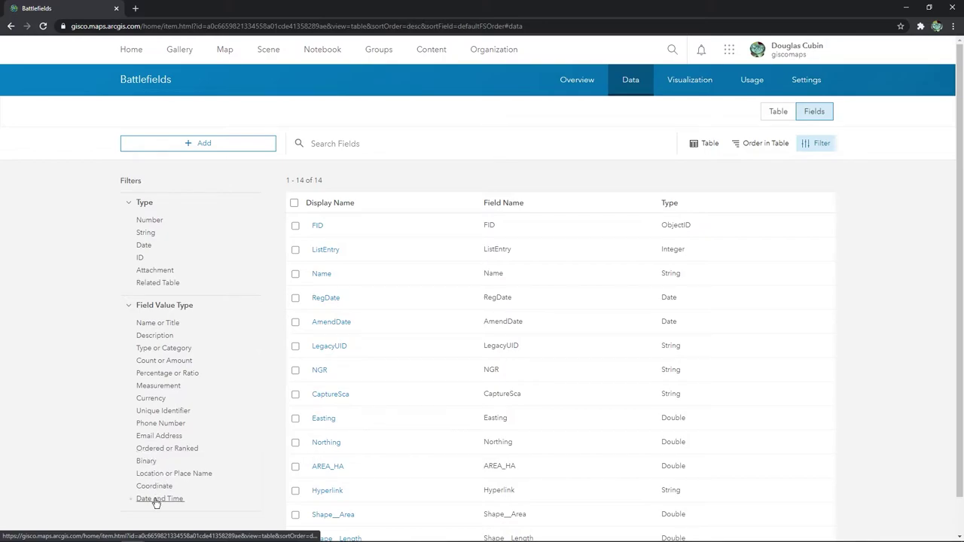
Step: Clear the value-type filter, then preview the Add Field form and cancel it
{"action": "left_click", "coordinate": [253, 305]}
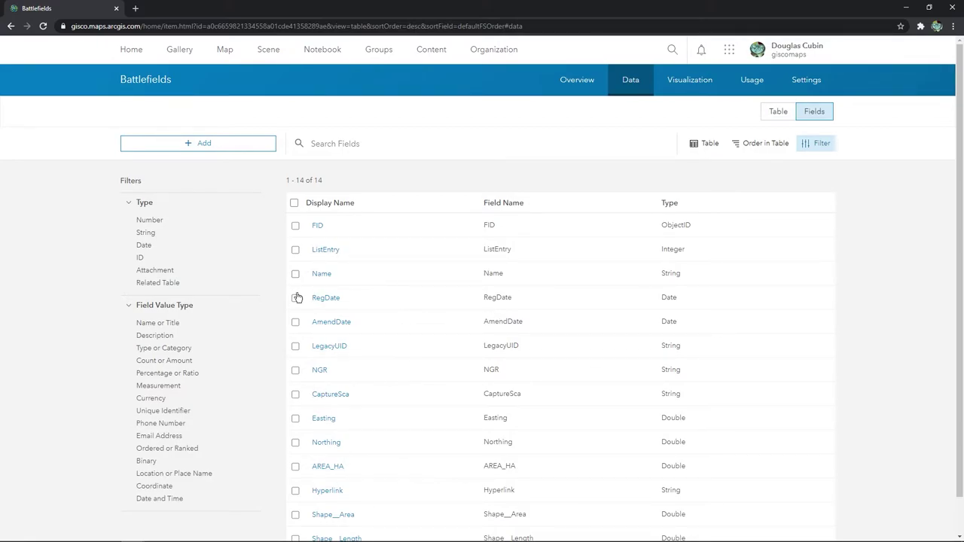
{"action": "left_click", "coordinate": [199, 145]}
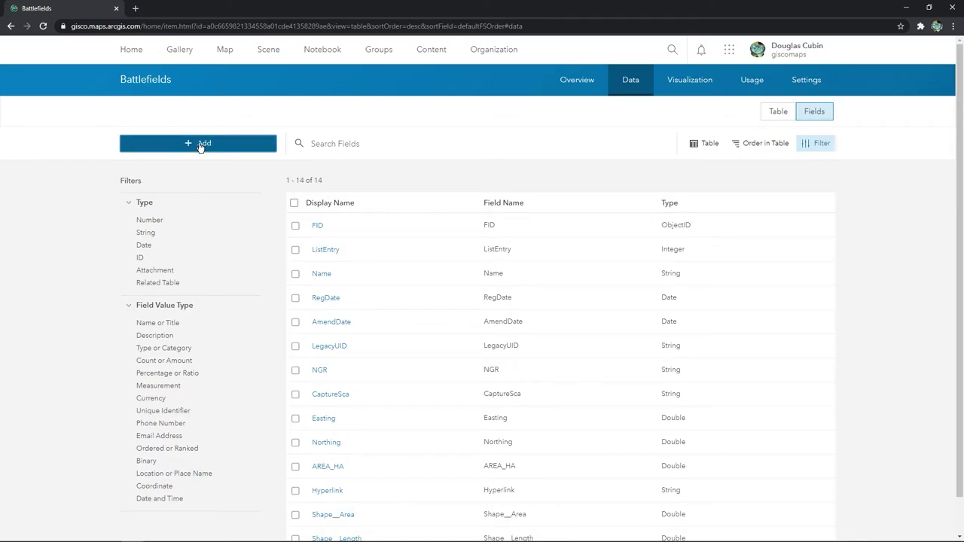
{"action": "left_click", "coordinate": [542, 374]}
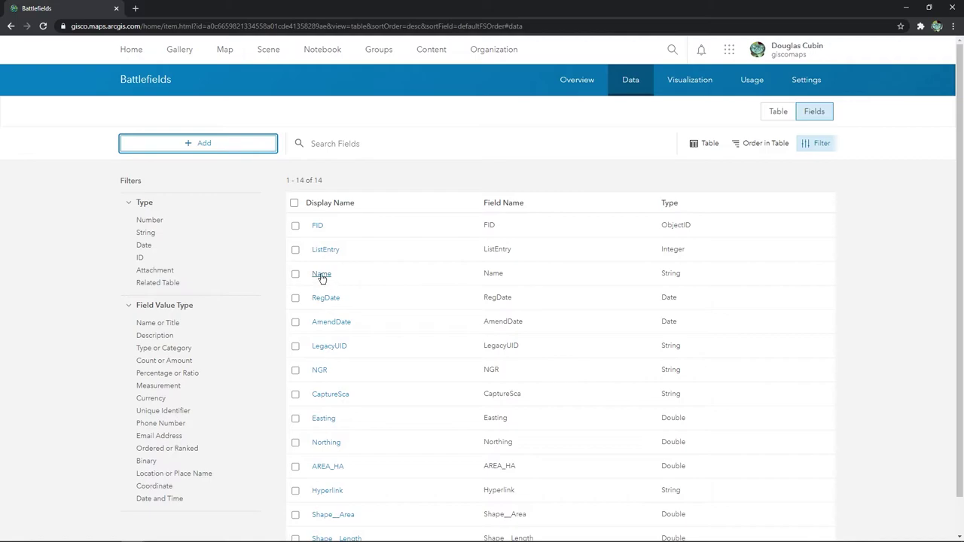
Step: Browse the Name, RegDate, AmendDate and LegacyUID field details, ending back on Name
{"action": "left_click", "coordinate": [321, 276]}
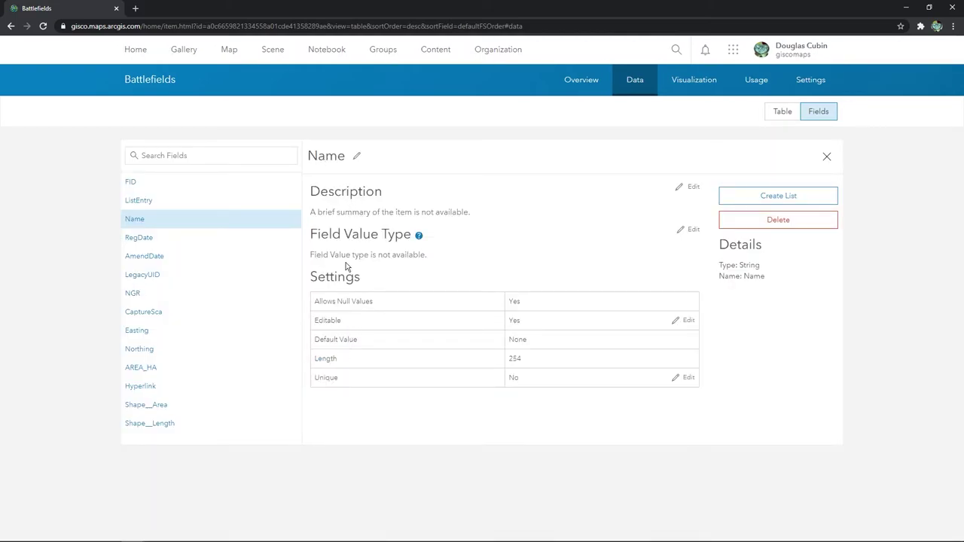
{"action": "left_click", "coordinate": [151, 241]}
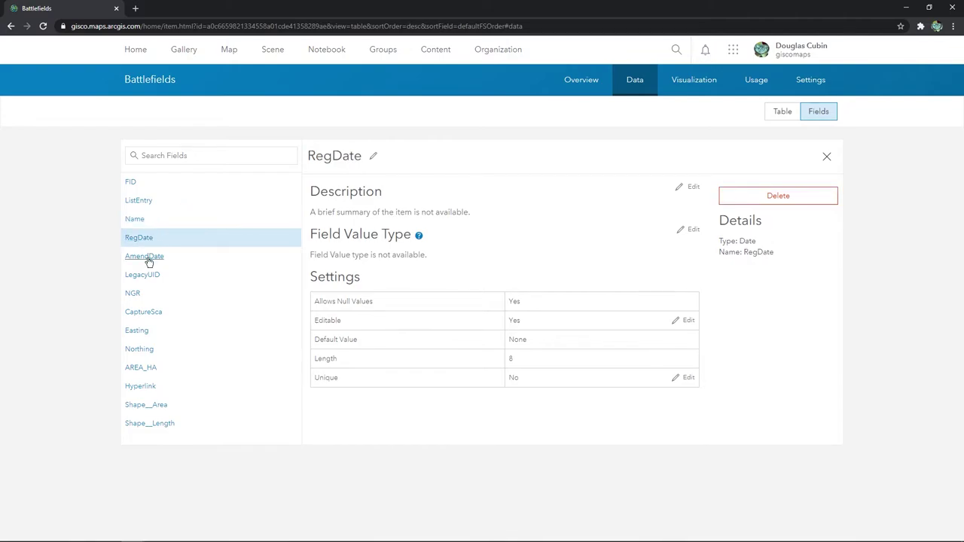
{"action": "left_click", "coordinate": [146, 258]}
{"action": "left_click", "coordinate": [145, 277]}
{"action": "left_click", "coordinate": [138, 237]}
{"action": "left_click", "coordinate": [137, 219]}
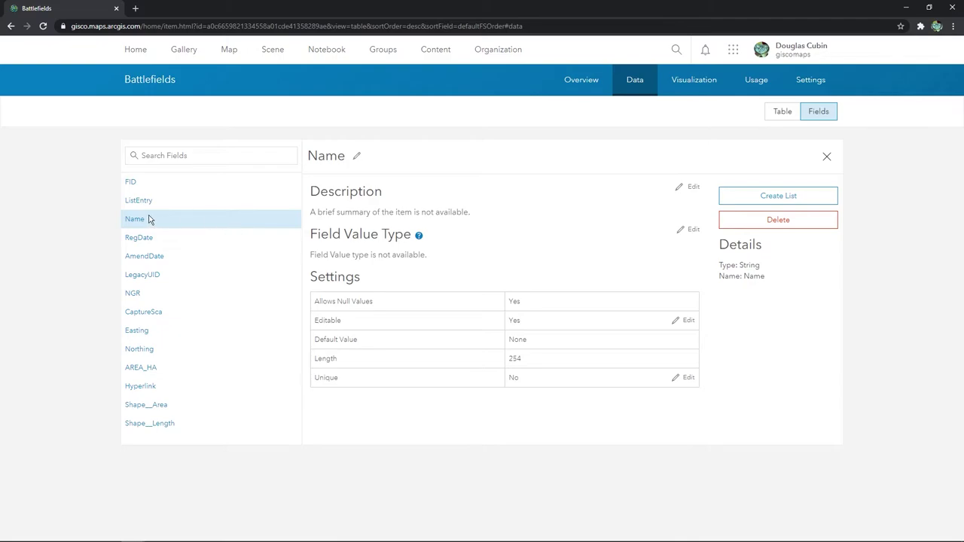
Step: Save 'Name of battle' as the Name field's description, keeping its display name Name
{"action": "left_click", "coordinate": [692, 188]}
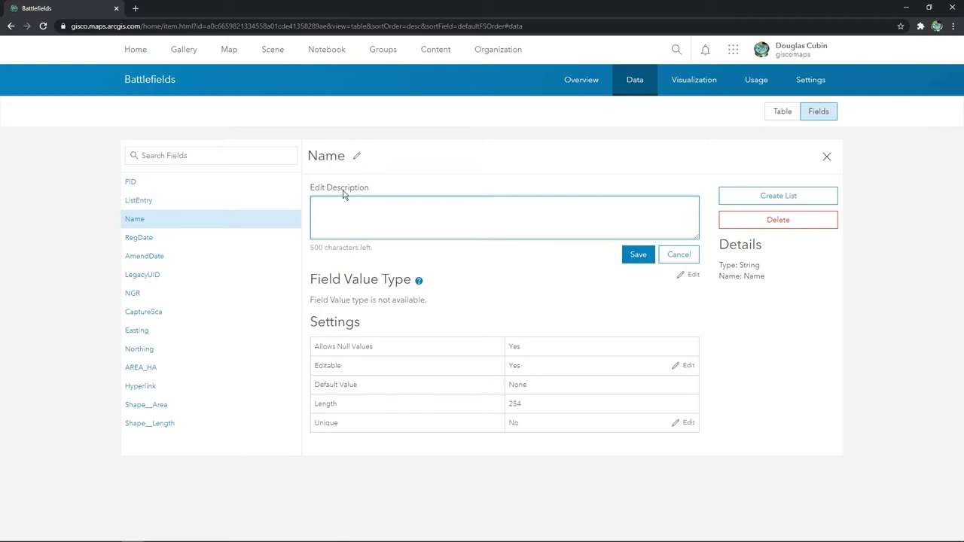
{"action": "left_click", "coordinate": [638, 257]}
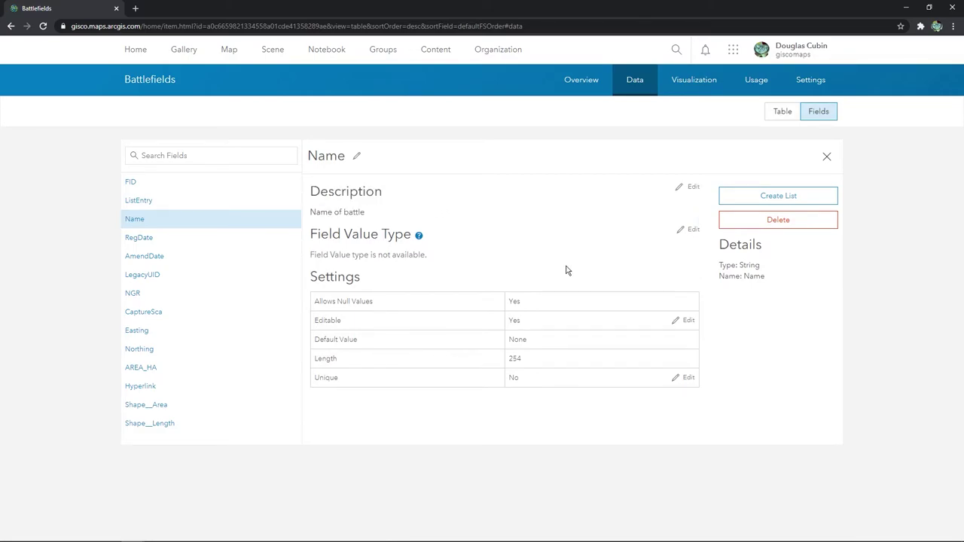
{"action": "left_click", "coordinate": [357, 157]}
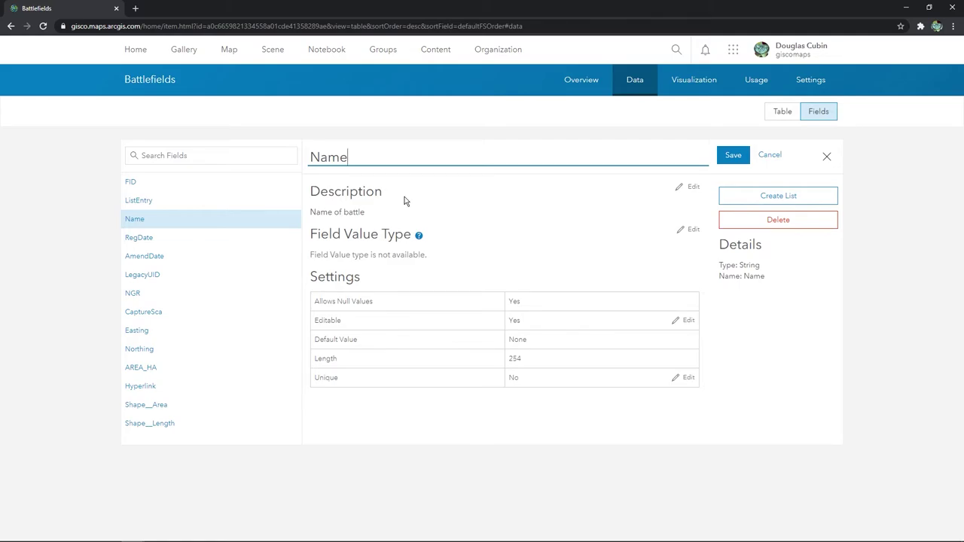
{"action": "double_click", "coordinate": [378, 160]}
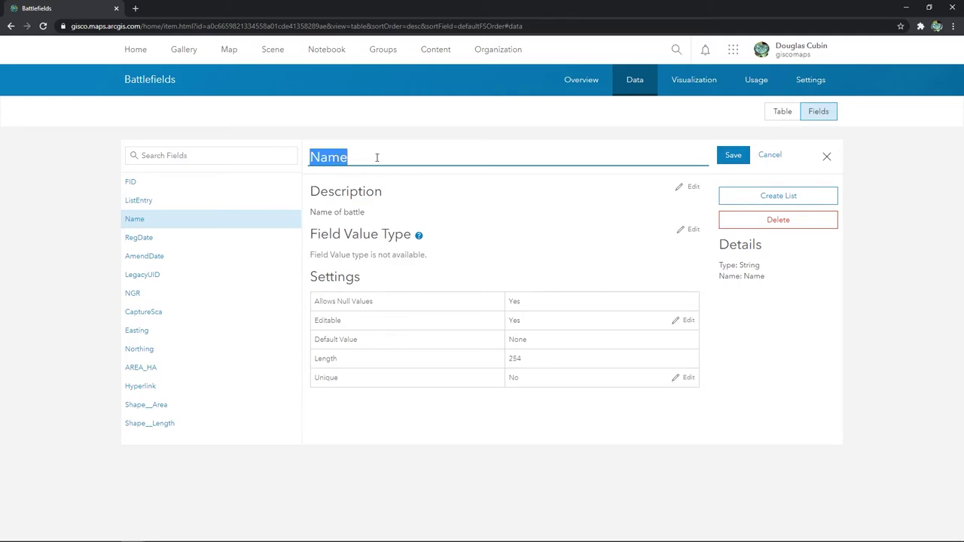
{"action": "left_click", "coordinate": [376, 158]}
{"action": "left_click", "coordinate": [783, 157]}
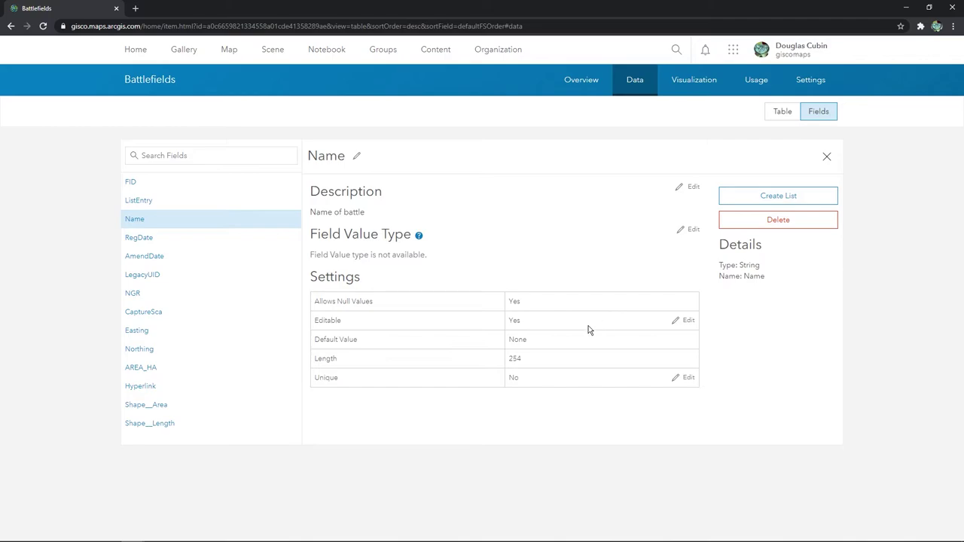
{"action": "left_click", "coordinate": [689, 321]}
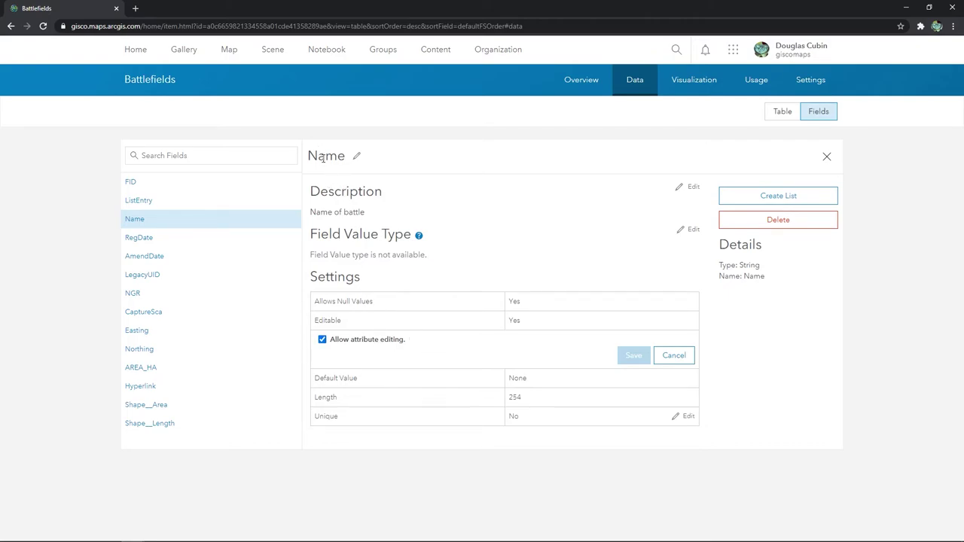
{"action": "left_click", "coordinate": [349, 341]}
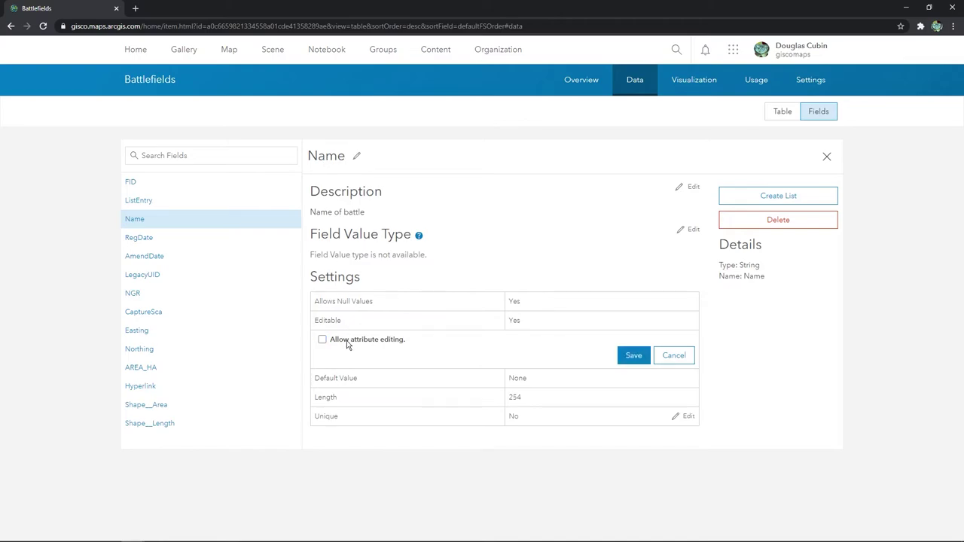
{"action": "left_click", "coordinate": [685, 357]}
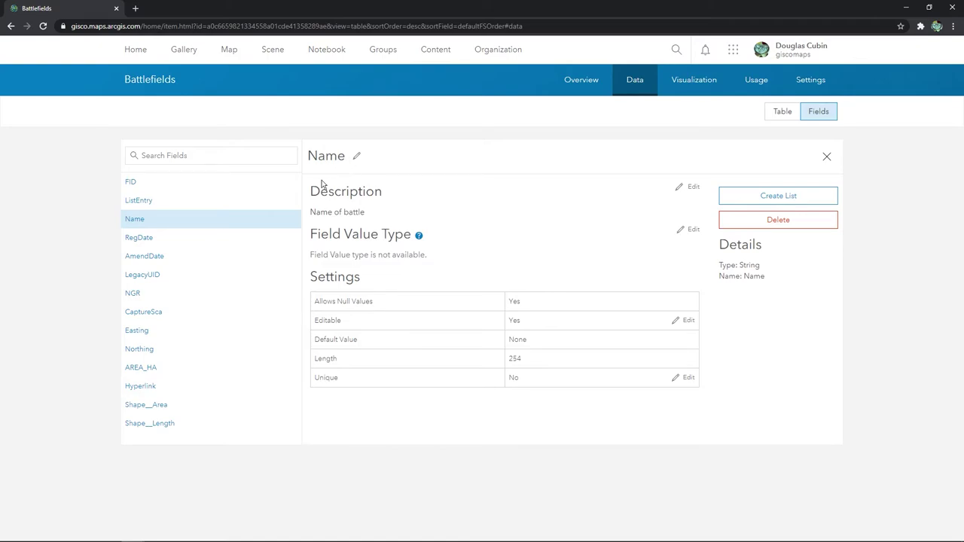
{"action": "left_click", "coordinate": [777, 198]}
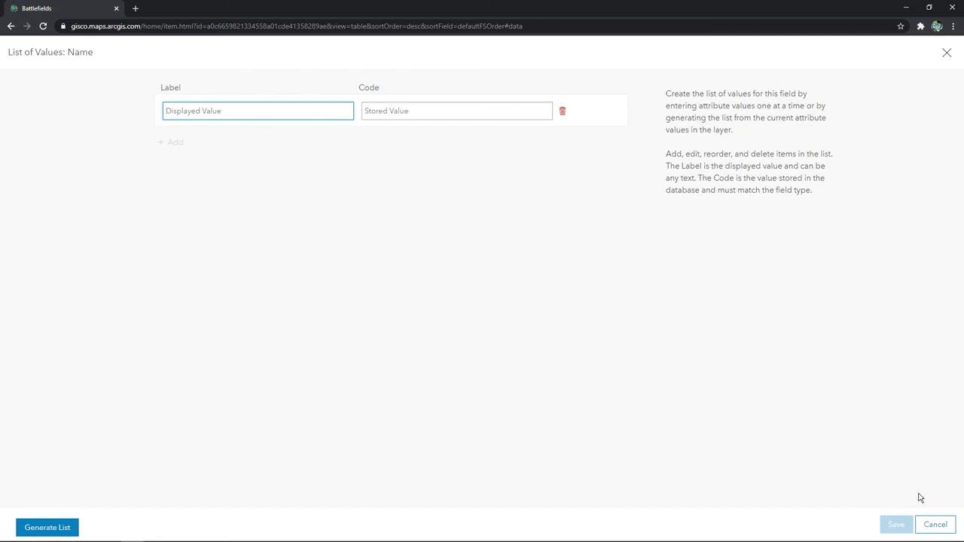
{"action": "left_click", "coordinate": [935, 524]}
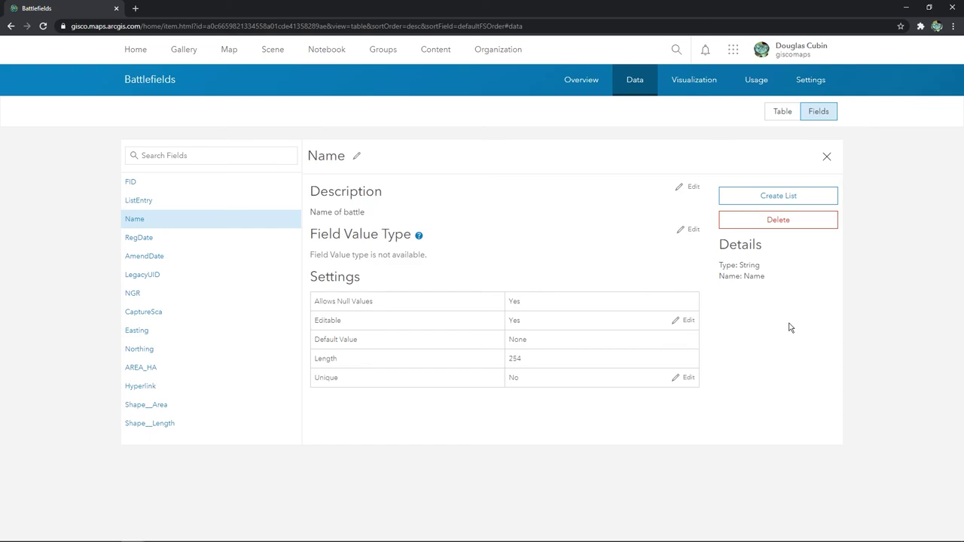
{"action": "left_click", "coordinate": [791, 226]}
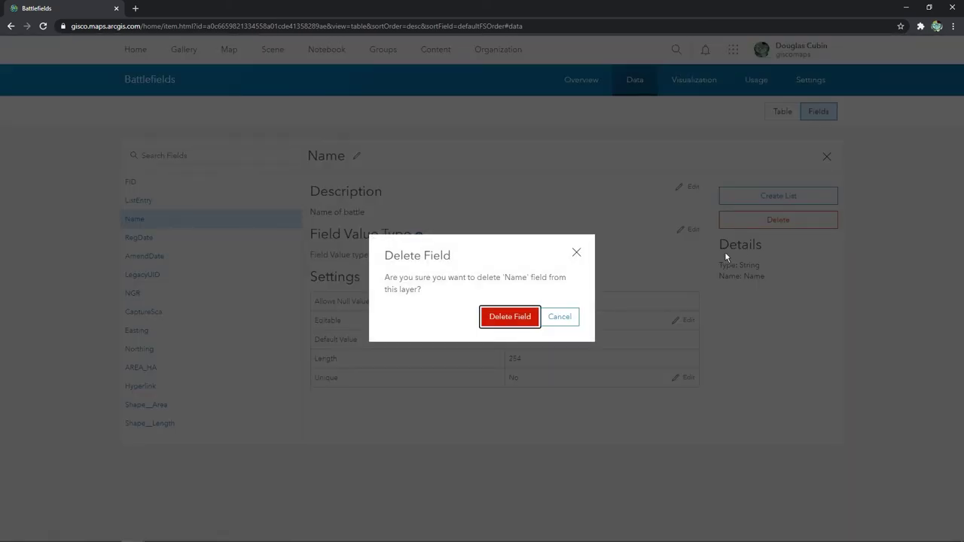
{"action": "left_click", "coordinate": [569, 319]}
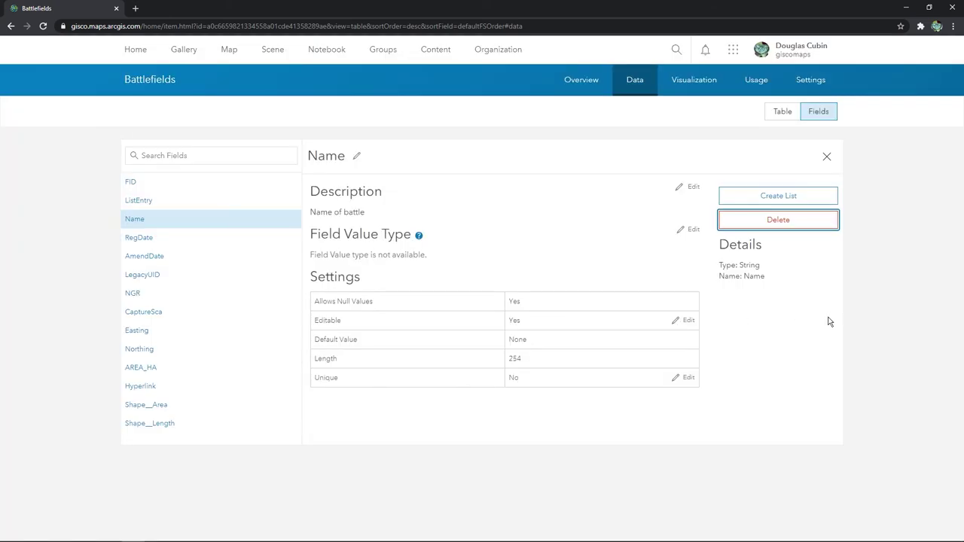